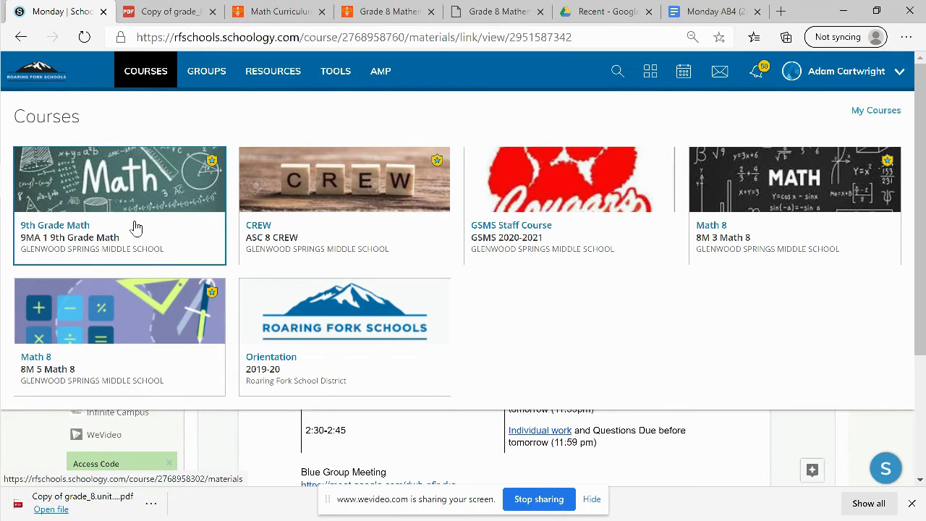
Open the Monday agenda in the Week 2 folder of the 8M 5 Math 8 course
{"action": "left_click", "coordinate": [104, 344]}
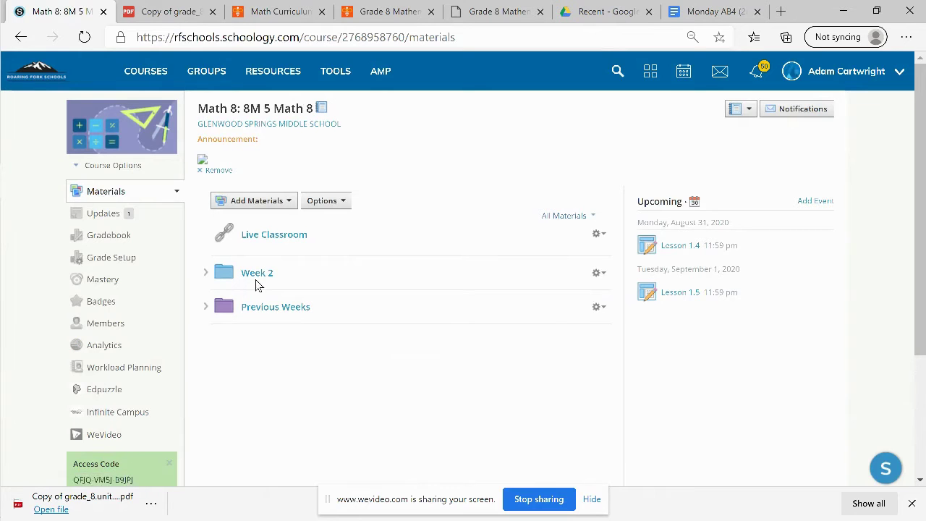
{"action": "left_click", "coordinate": [262, 280]}
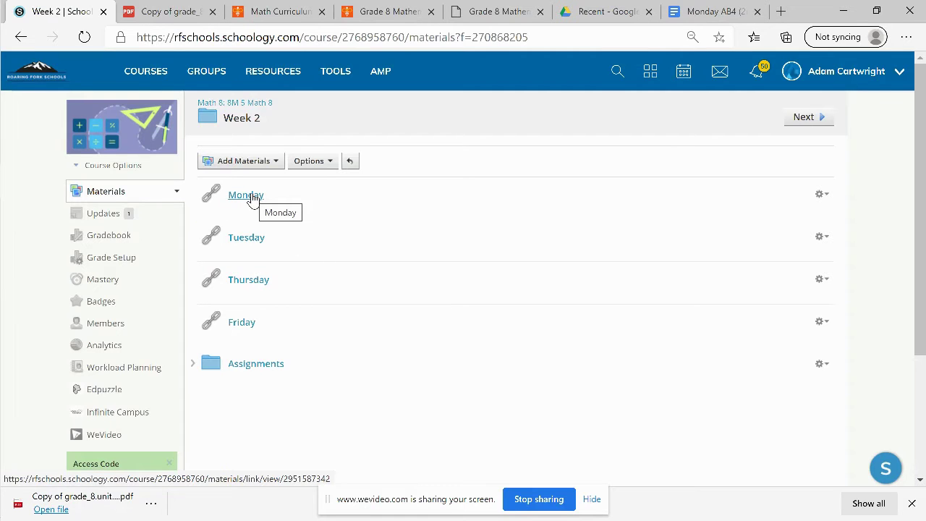
{"action": "left_click", "coordinate": [250, 198]}
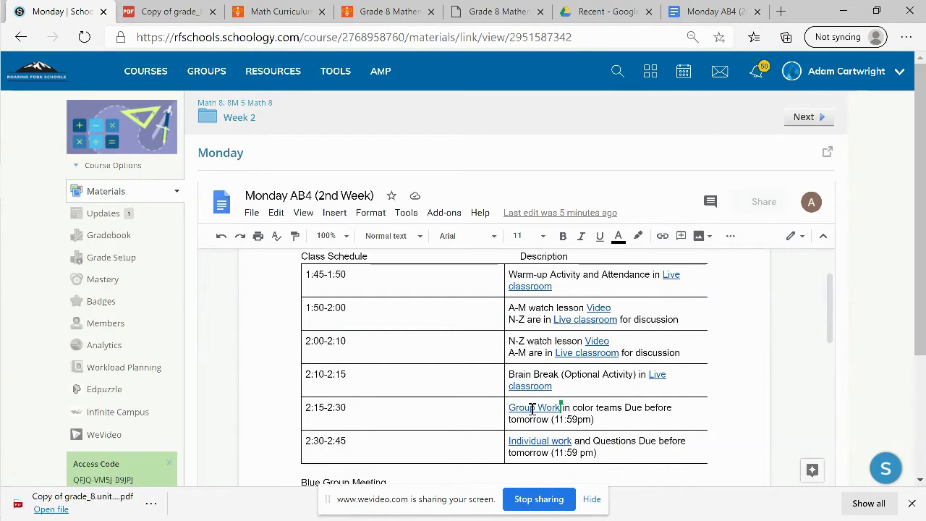
Follow the Group Work link in the agenda to the Lesson 1.4 assignment and open its linked practice problems PDF
{"action": "left_click", "coordinate": [534, 408]}
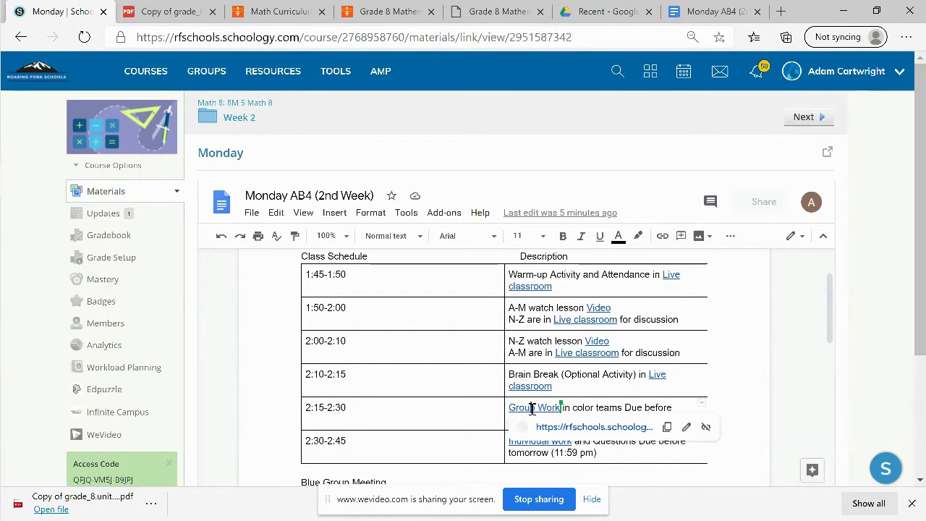
{"action": "left_click", "coordinate": [569, 427]}
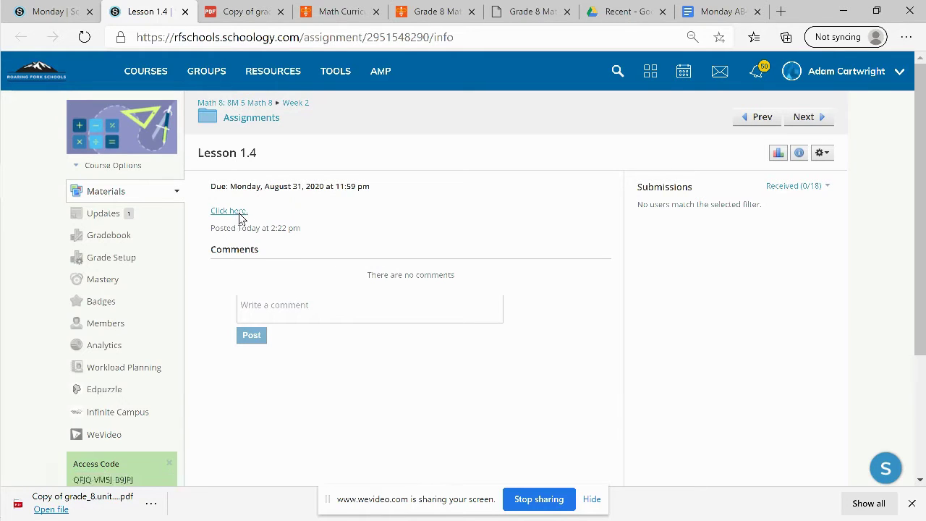
{"action": "left_click", "coordinate": [228, 212]}
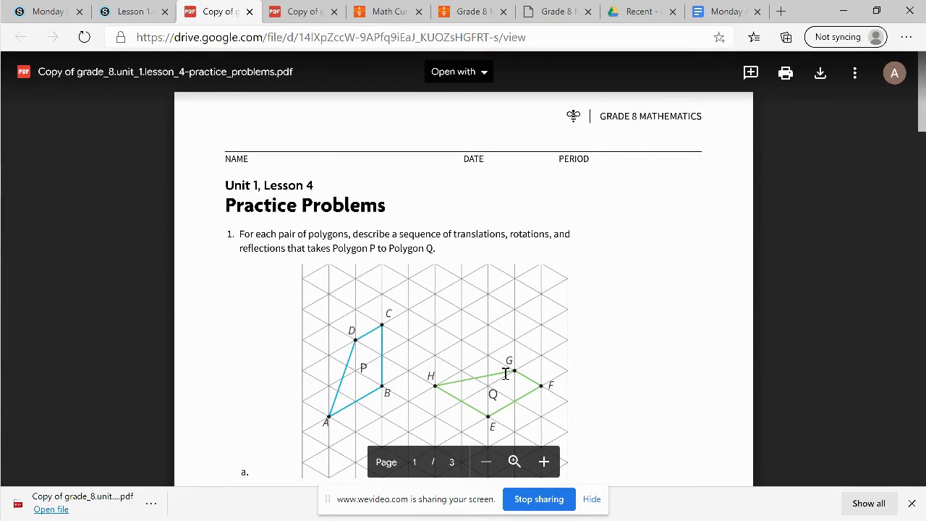
Look through the Lesson 4 practice problems, download the PDF and open the downloaded copy for annotation
{"action": "scroll", "coordinate": [416, 306], "scroll_direction": "down", "scroll_amount": 4}
{"action": "scroll", "coordinate": [414, 306], "scroll_direction": "down", "scroll_amount": 9}
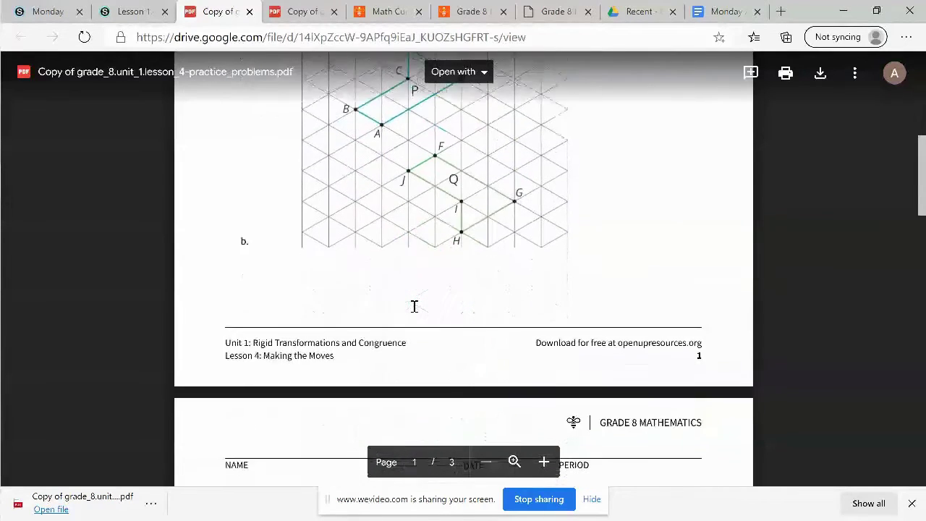
{"action": "scroll", "coordinate": [410, 305], "scroll_direction": "down", "scroll_amount": 8}
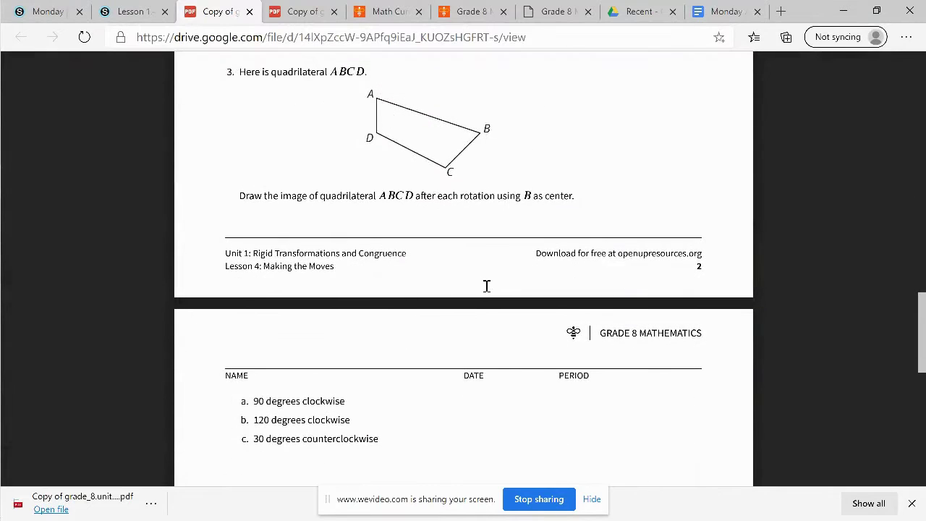
{"action": "scroll", "coordinate": [477, 287], "scroll_direction": "up", "scroll_amount": 6}
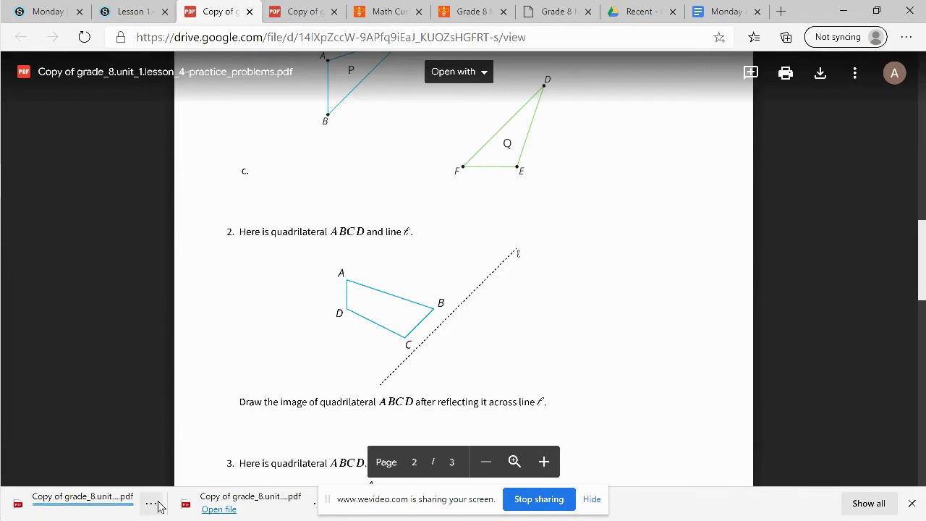
{"action": "left_click", "coordinate": [152, 503]}
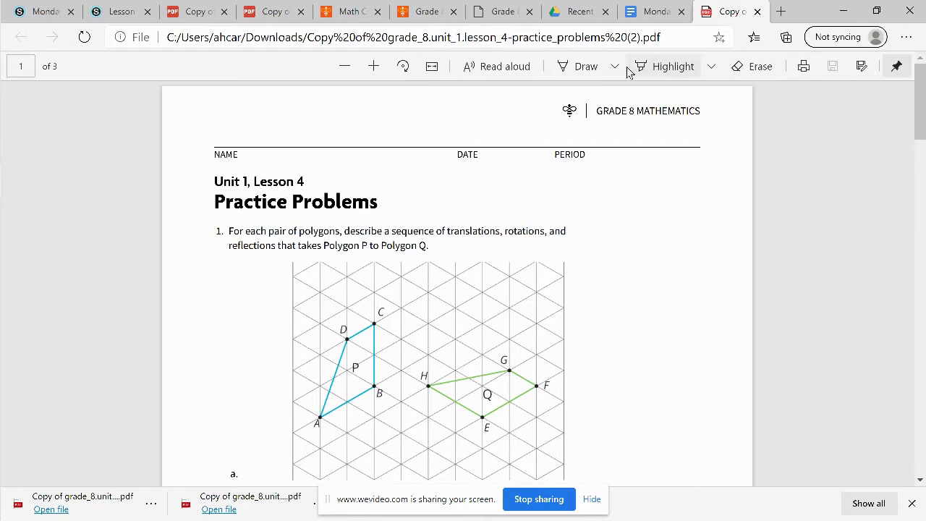
Activate the Draw tool and scribble a freehand ink mark beside the Practice Problems heading on page 1
{"action": "left_click", "coordinate": [586, 70]}
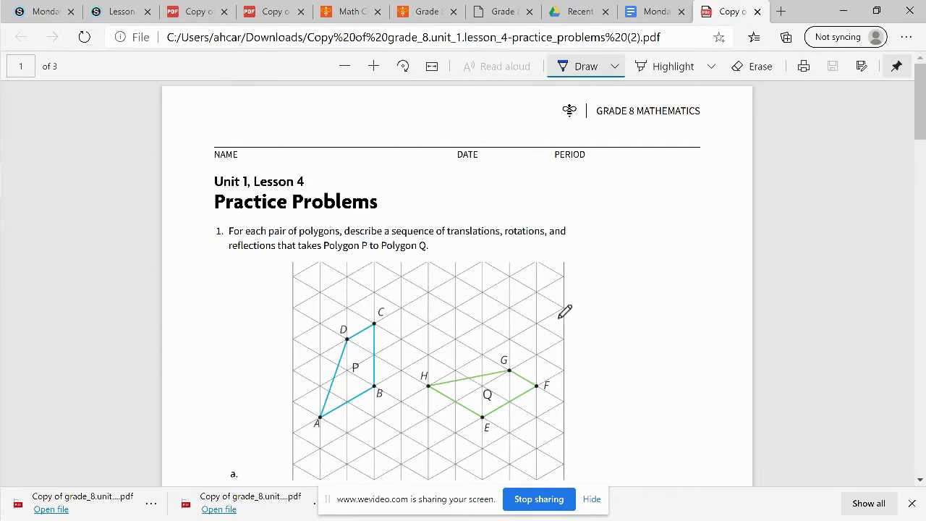
{"action": "mouse_move", "coordinate": [622, 269]}
{"action": "left_mouse_down"}
{"action": "mouse_move", "coordinate": [643, 265]}
{"action": "mouse_move", "coordinate": [602, 210]}
{"action": "mouse_move", "coordinate": [539, 161]}
{"action": "mouse_move", "coordinate": [541, 185]}
{"action": "mouse_move", "coordinate": [630, 272]}
{"action": "left_mouse_up"}
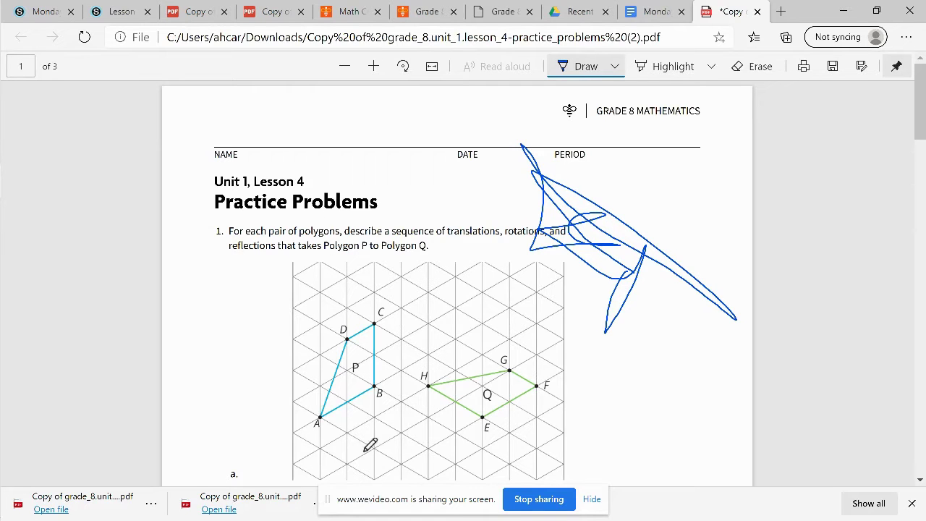
Sketch a freehand four-sided figure across line ℓ from quadrilateral ABCD in problem 2 on page 2
{"action": "scroll", "coordinate": [607, 365], "scroll_direction": "down", "scroll_amount": 1}
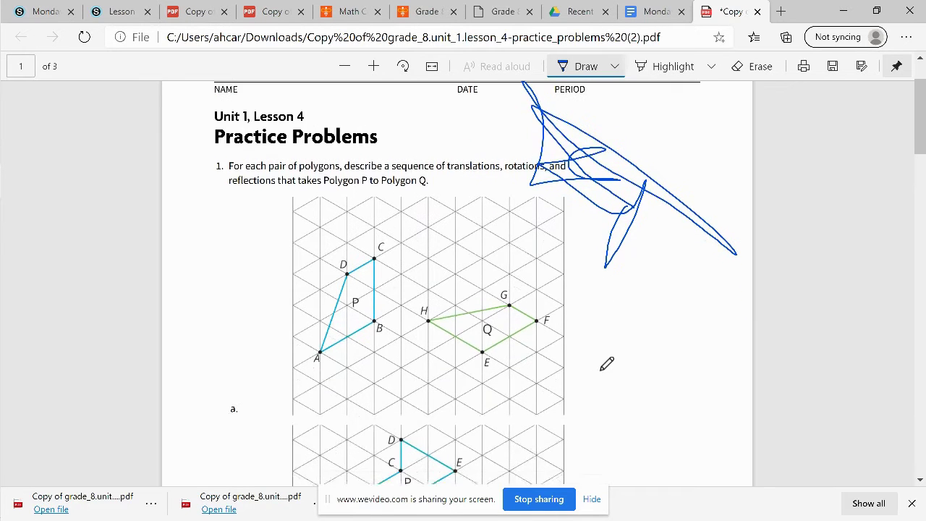
{"action": "scroll", "coordinate": [606, 364], "scroll_direction": "down", "scroll_amount": 2}
{"action": "scroll", "coordinate": [582, 349], "scroll_direction": "down", "scroll_amount": 2}
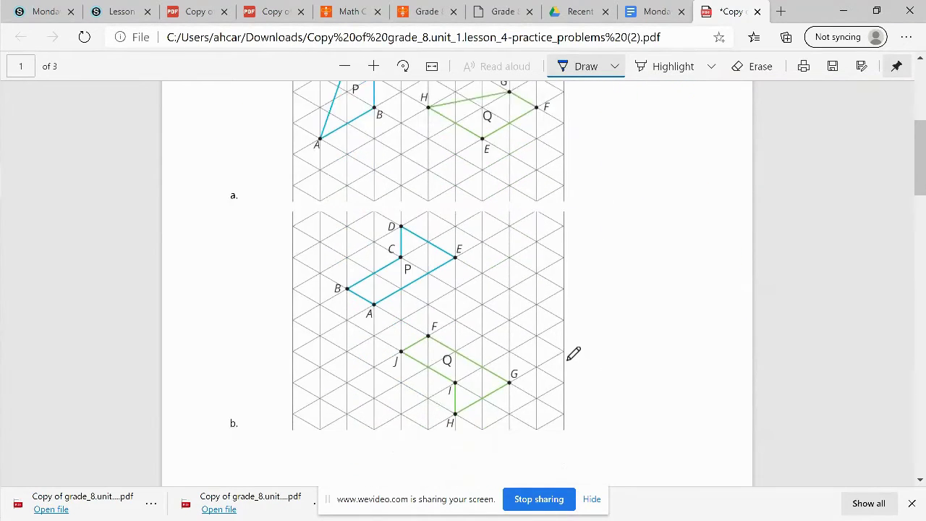
{"action": "scroll", "coordinate": [573, 353], "scroll_direction": "down", "scroll_amount": 8}
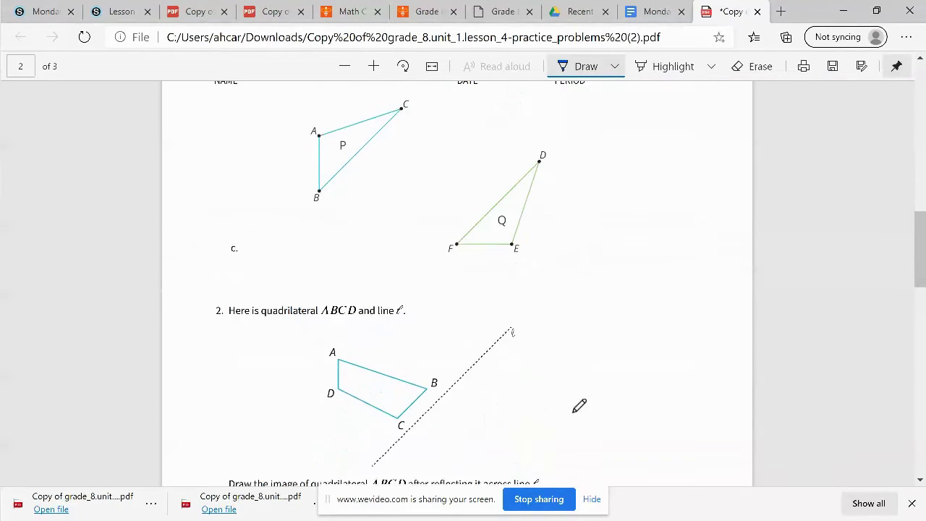
{"action": "scroll", "coordinate": [579, 405], "scroll_direction": "down", "scroll_amount": 2}
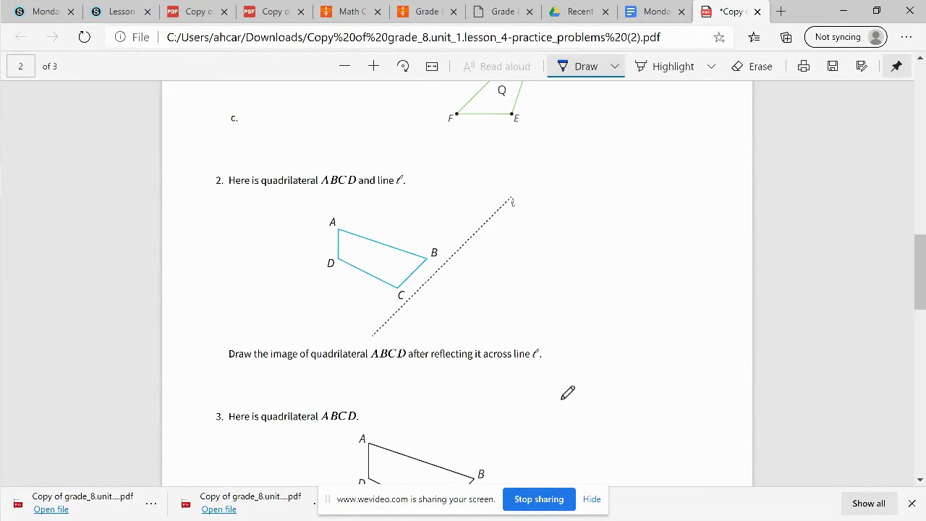
{"action": "mouse_move", "coordinate": [471, 270]}
{"action": "left_mouse_down"}
{"action": "mouse_move", "coordinate": [549, 281]}
{"action": "mouse_move", "coordinate": [542, 329]}
{"action": "mouse_move", "coordinate": [452, 298]}
{"action": "mouse_move", "coordinate": [470, 259]}
{"action": "left_mouse_up"}
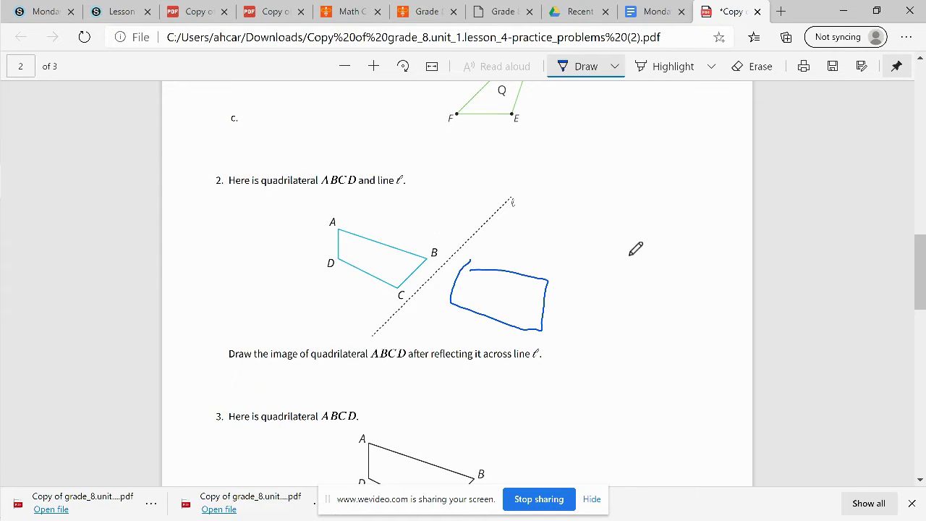
Save the annotated PDF and return to the Lesson 1.4 assignment page
{"action": "left_click", "coordinate": [833, 66]}
{"action": "left_click", "coordinate": [115, 12]}
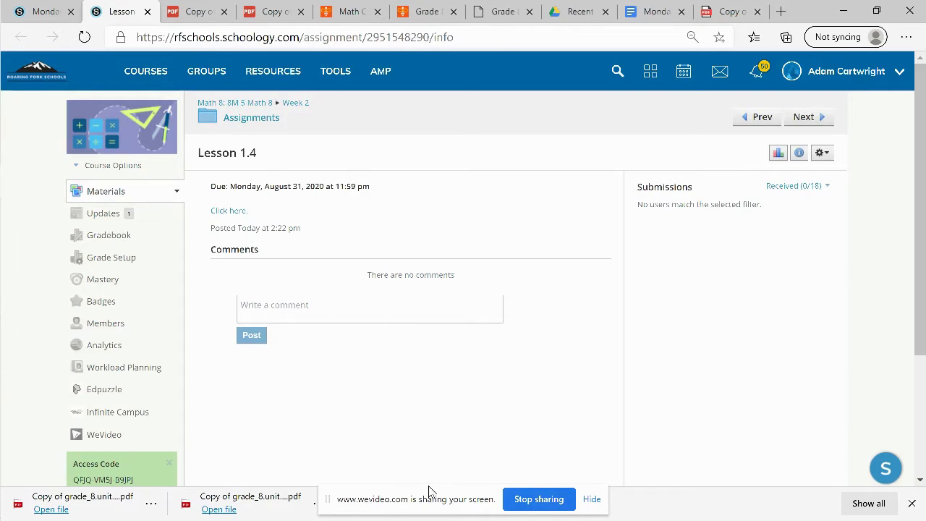
{"action": "left_click_drag", "start_coordinate": [433, 497], "coordinate": [465, 274]}
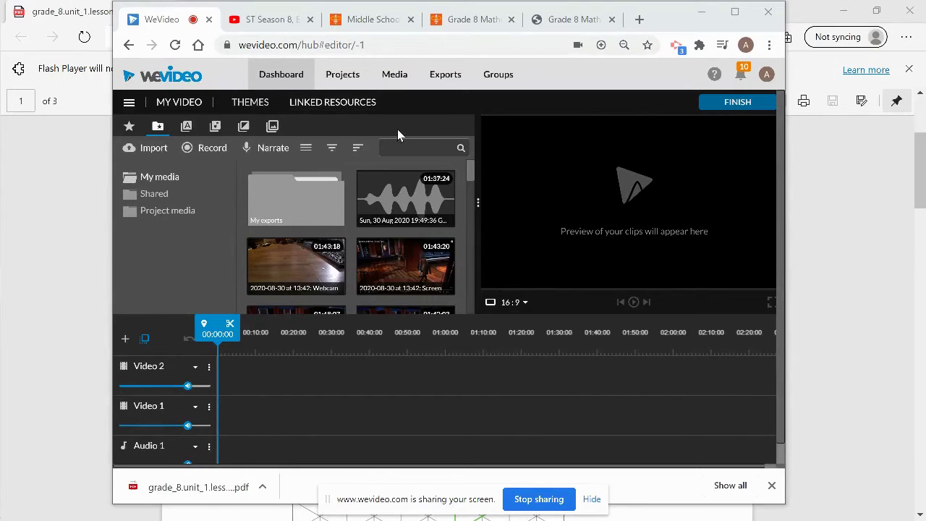
Switch to the Chrome window, load Google in the Middle School math tab and search for "openup"
{"action": "left_click", "coordinate": [362, 28]}
{"action": "left_click", "coordinate": [355, 45]}
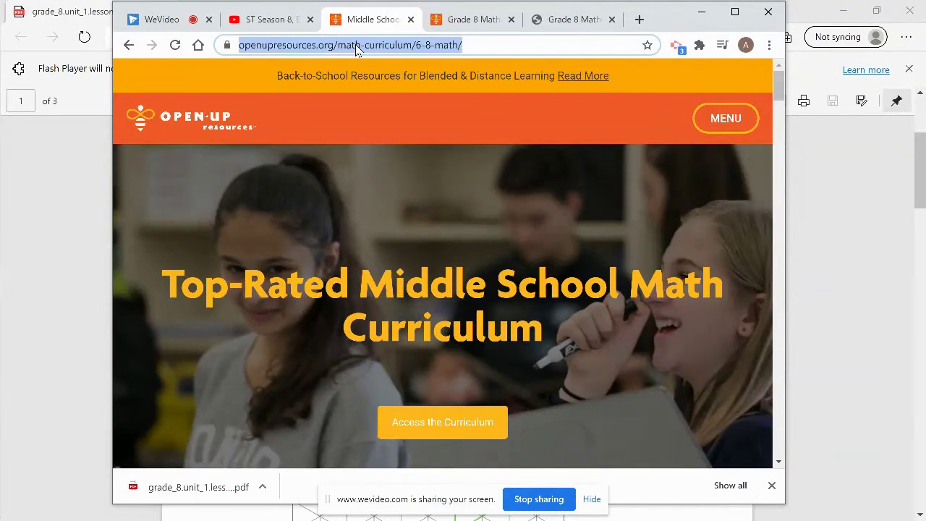
{"action": "type", "text": "goo"}
{"action": "key", "text": "Return"}
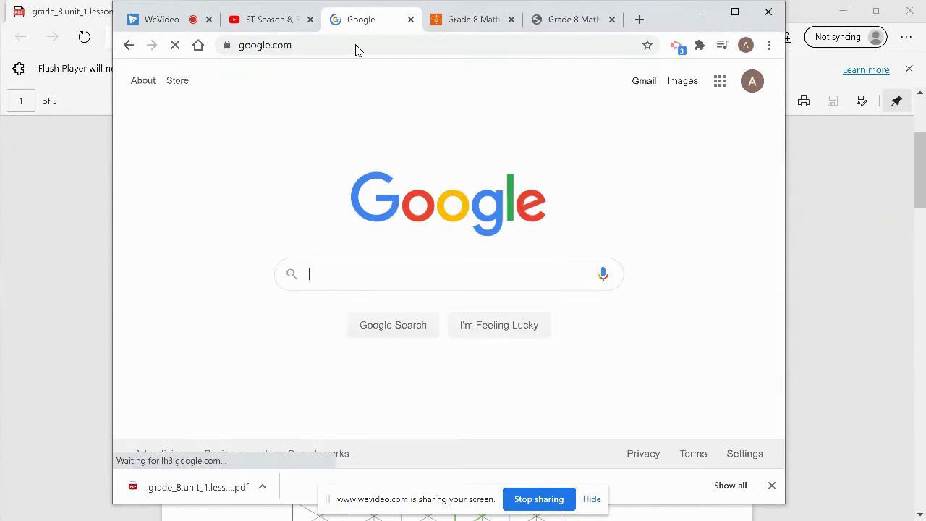
{"action": "type", "text": "openup"}
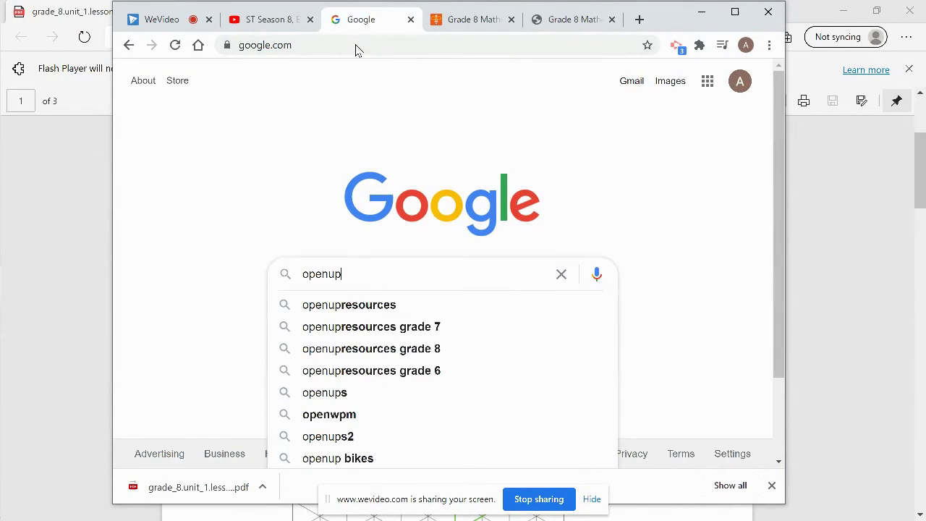
{"action": "key", "text": "Return"}
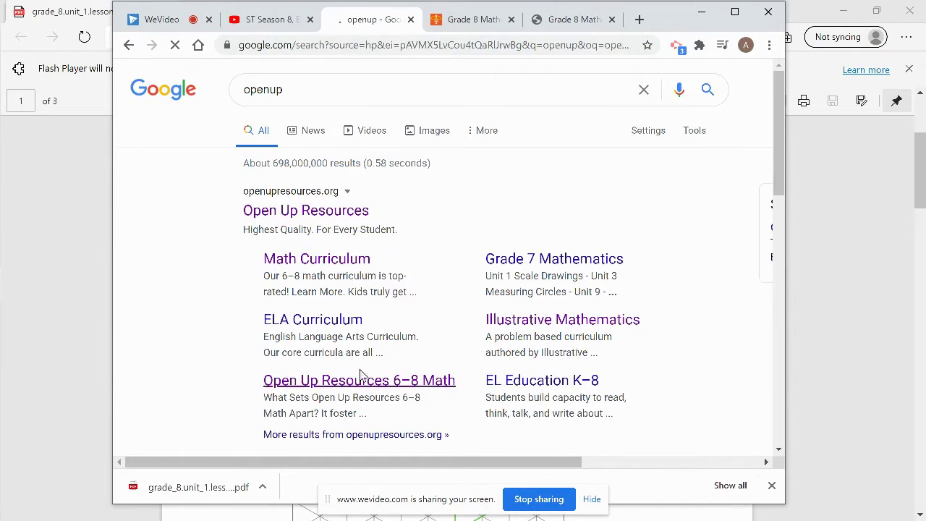
Open the Math Curriculum result of Open Up Resources and access the 6–8 curriculum
{"action": "left_click", "coordinate": [348, 265]}
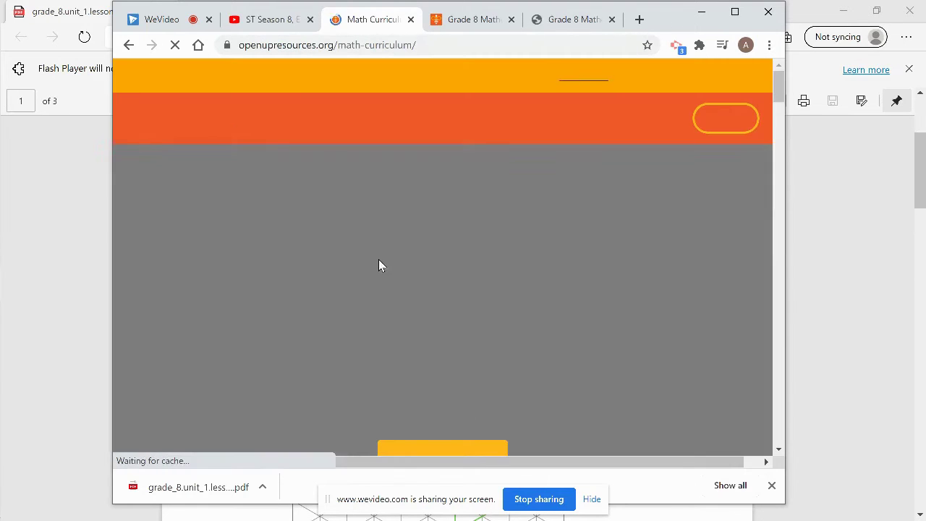
{"action": "scroll", "coordinate": [419, 297], "scroll_direction": "down", "scroll_amount": 3}
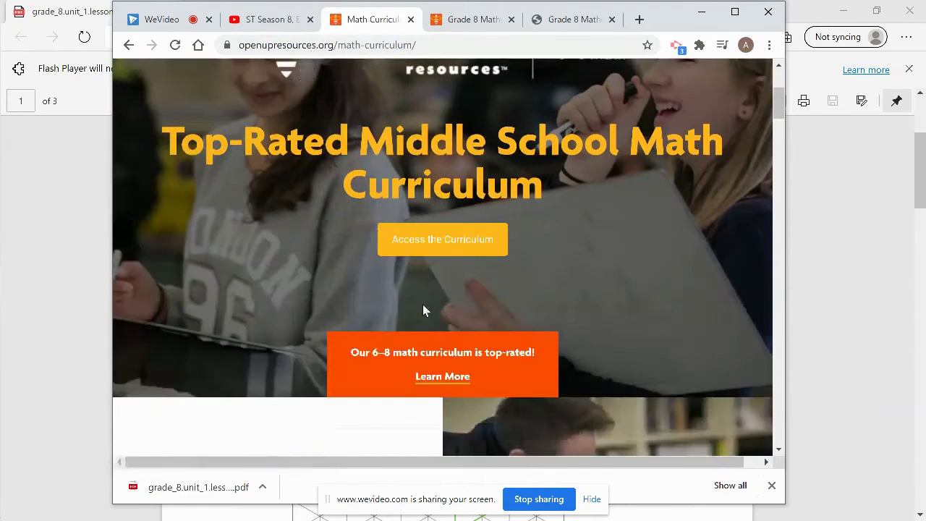
{"action": "left_click", "coordinate": [442, 240]}
{"action": "scroll", "coordinate": [339, 330], "scroll_direction": "down", "scroll_amount": 1}
{"action": "scroll", "coordinate": [354, 355], "scroll_direction": "down", "scroll_amount": 1}
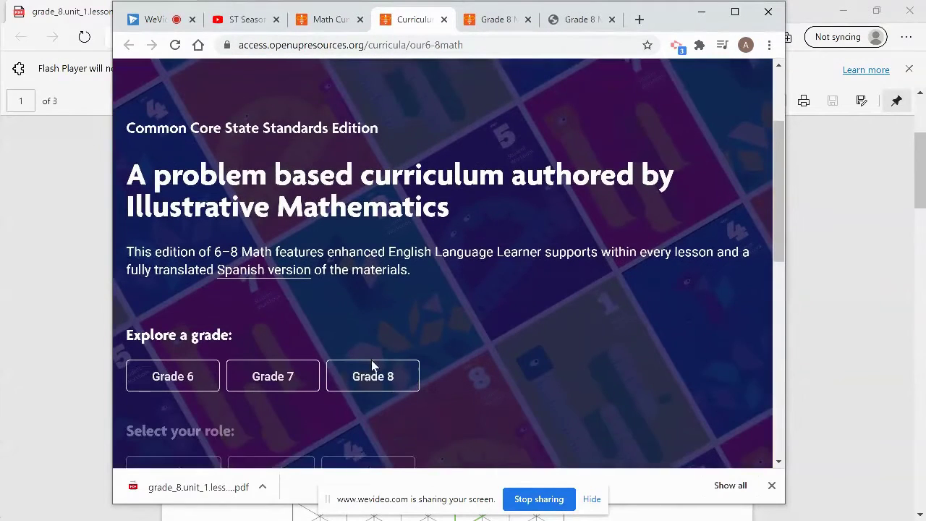
Explore the Grade 8 curriculum in the Student role
{"action": "left_click", "coordinate": [372, 375]}
{"action": "scroll", "coordinate": [372, 374], "scroll_direction": "down", "scroll_amount": 1}
{"action": "left_click", "coordinate": [369, 399]}
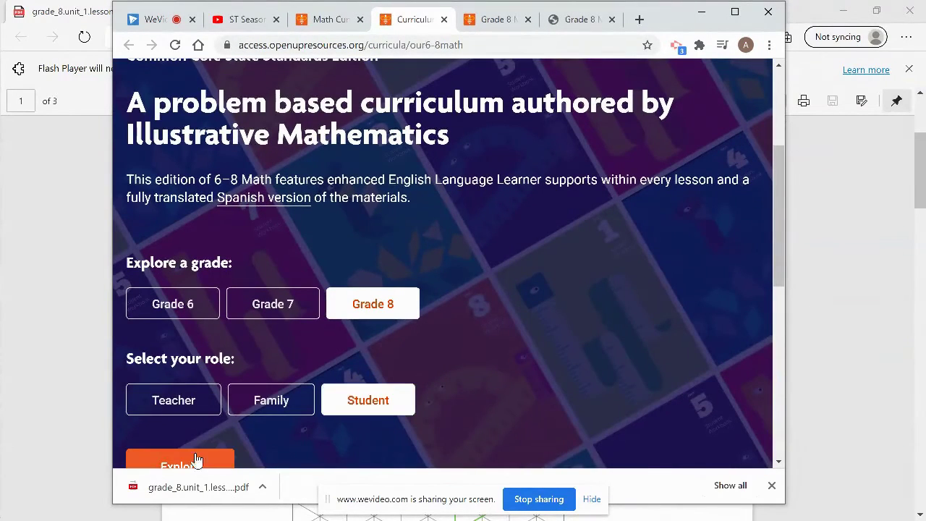
{"action": "left_click", "coordinate": [165, 460]}
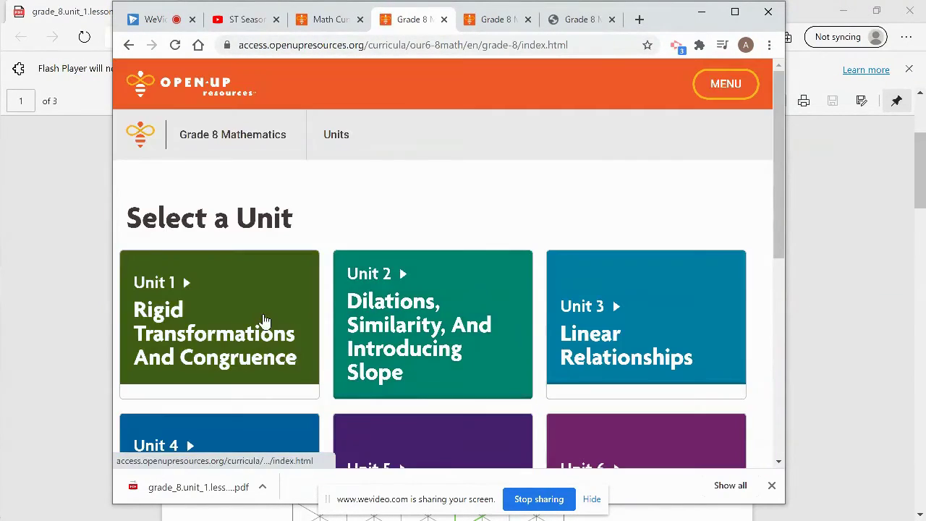
Open Unit 1, Rigid Transformations And Congruence, and go to Lesson 4, Making the Moves
{"action": "left_click", "coordinate": [265, 321]}
{"action": "scroll", "coordinate": [279, 310], "scroll_direction": "down", "scroll_amount": 4}
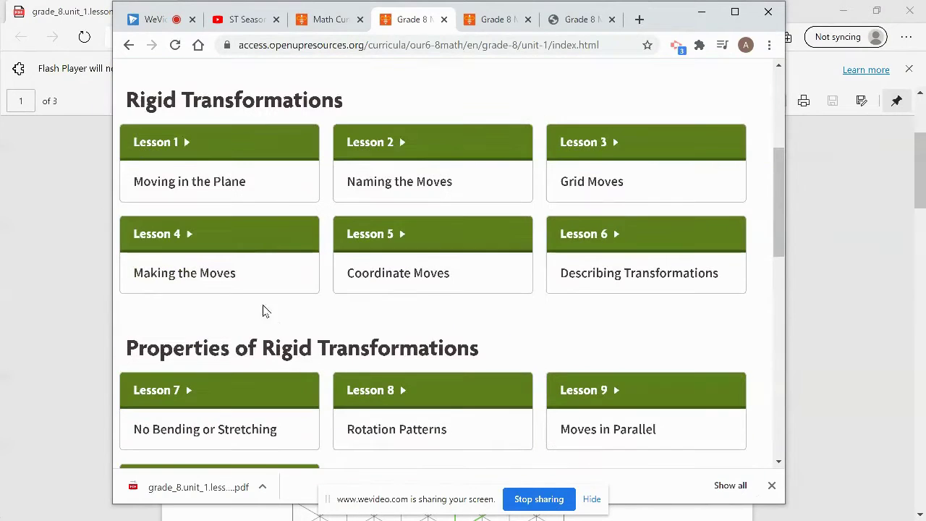
{"action": "left_click", "coordinate": [246, 253]}
Look over the Lesson 4 page up to its Practice Problems, then return to the downloaded worksheet PDF in Edge
{"action": "scroll", "coordinate": [435, 330], "scroll_direction": "down", "scroll_amount": 2}
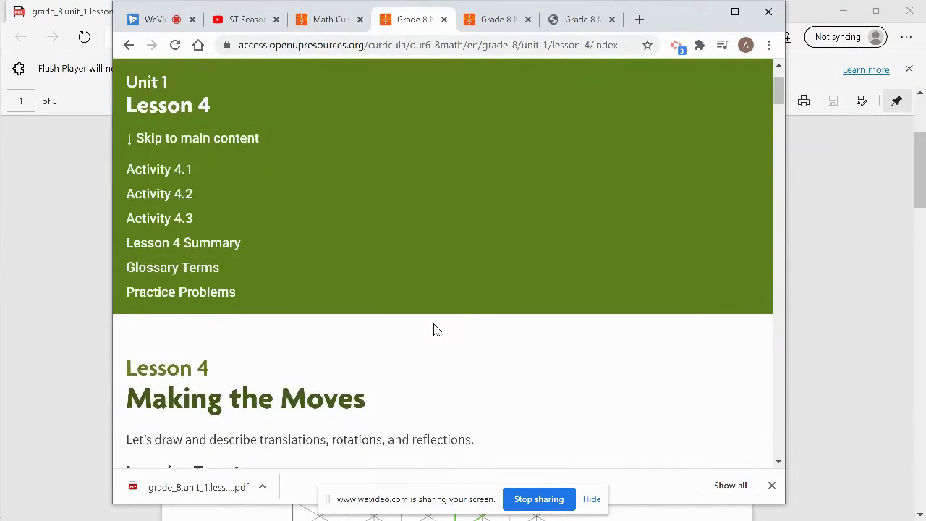
{"action": "scroll", "coordinate": [434, 330], "scroll_direction": "down", "scroll_amount": 6}
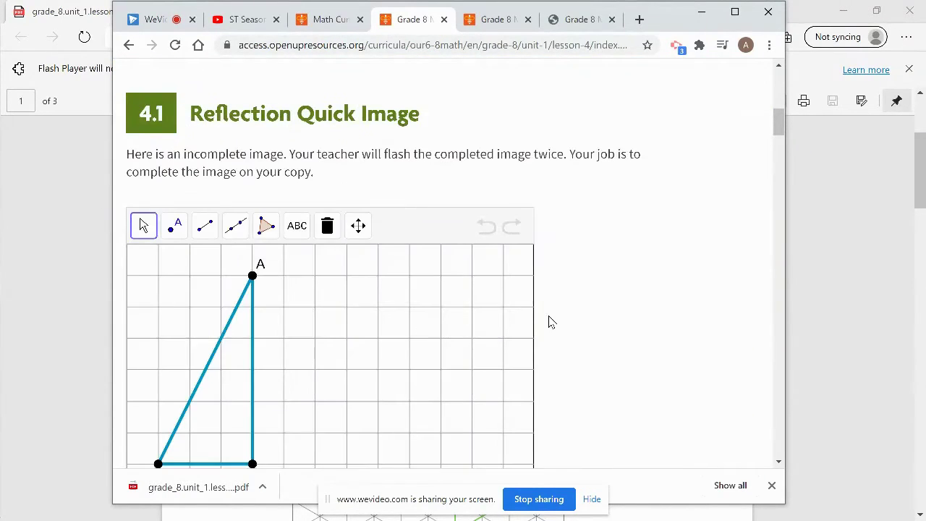
{"action": "scroll", "coordinate": [548, 323], "scroll_direction": "down", "scroll_amount": 10}
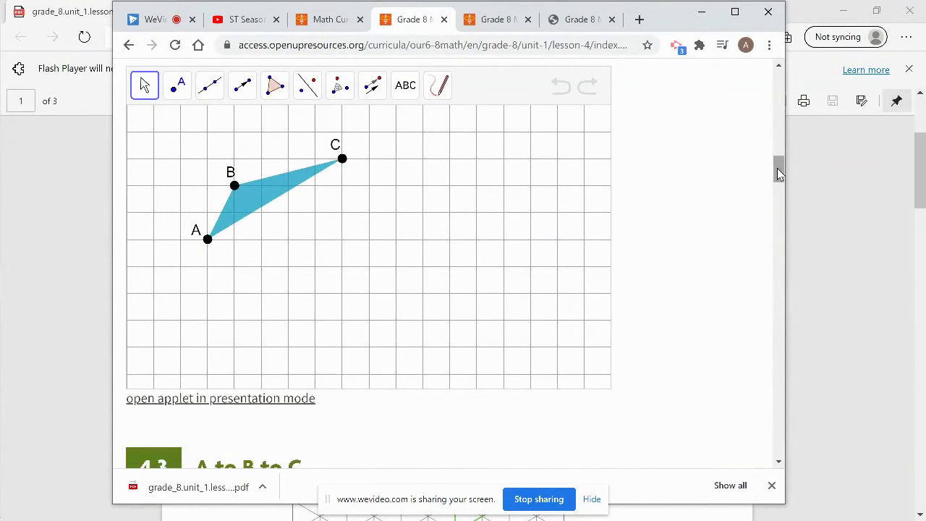
{"action": "left_click_drag", "start_coordinate": [779, 174], "coordinate": [738, 375]}
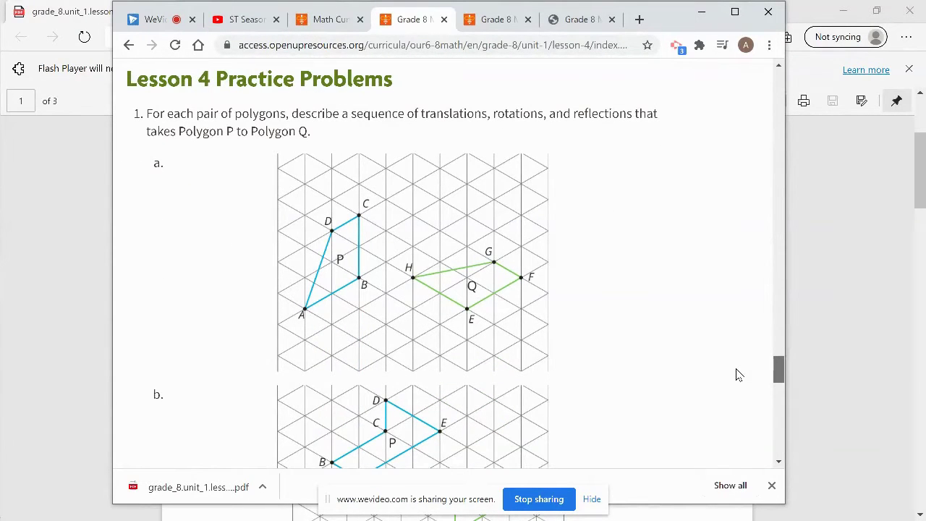
{"action": "left_click_drag", "start_coordinate": [738, 375], "coordinate": [738, 377]}
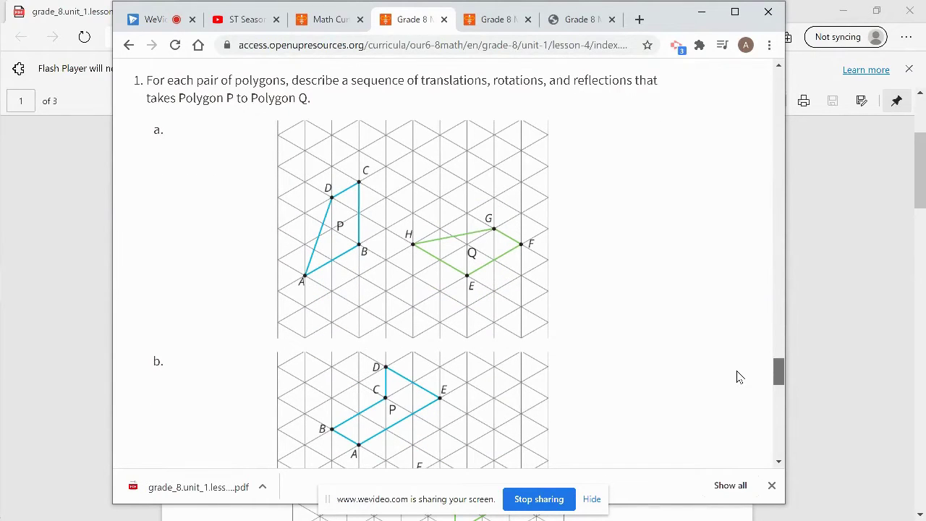
{"action": "left_click_drag", "start_coordinate": [737, 372], "coordinate": [735, 372]}
{"action": "left_click", "coordinate": [841, 259]}
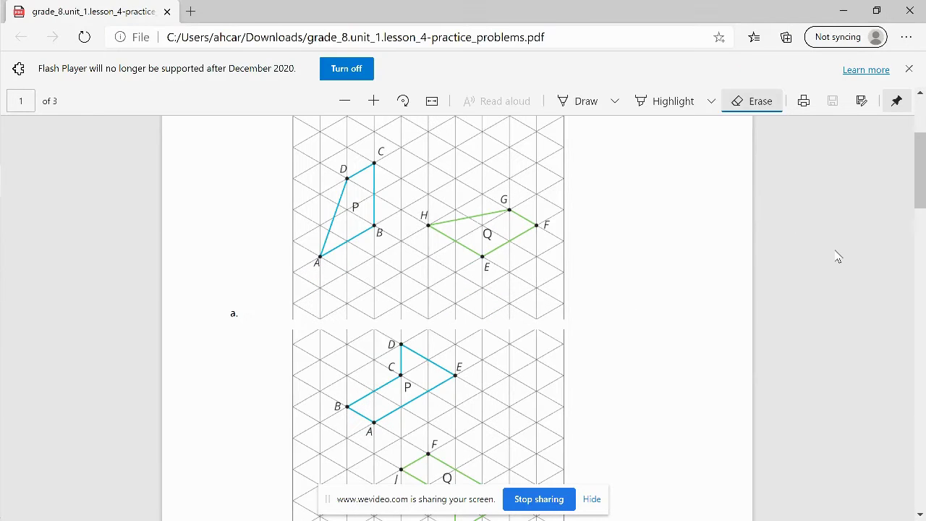
In problem 1a, draw an arrow from polygon P toward polygon Q and write "+x" beside the grid
{"action": "scroll", "coordinate": [670, 253], "scroll_direction": "up", "scroll_amount": 3}
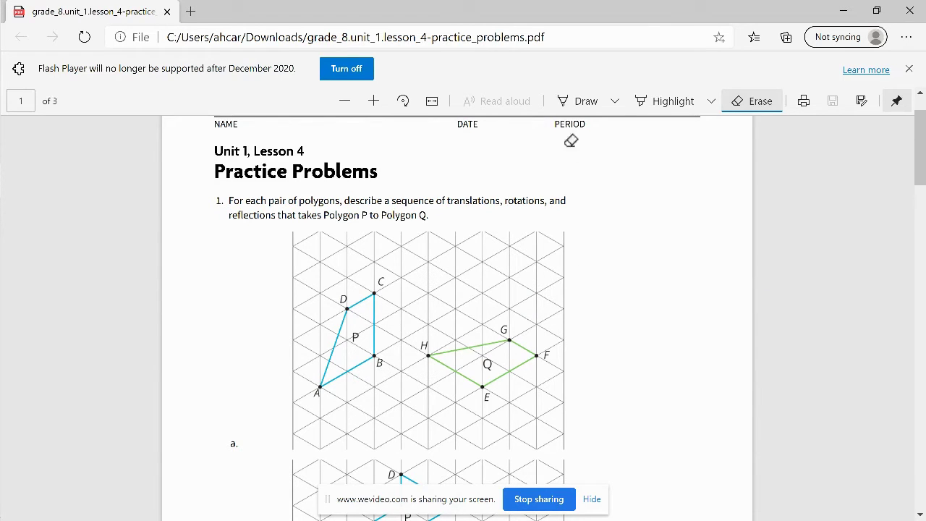
{"action": "left_click", "coordinate": [598, 101]}
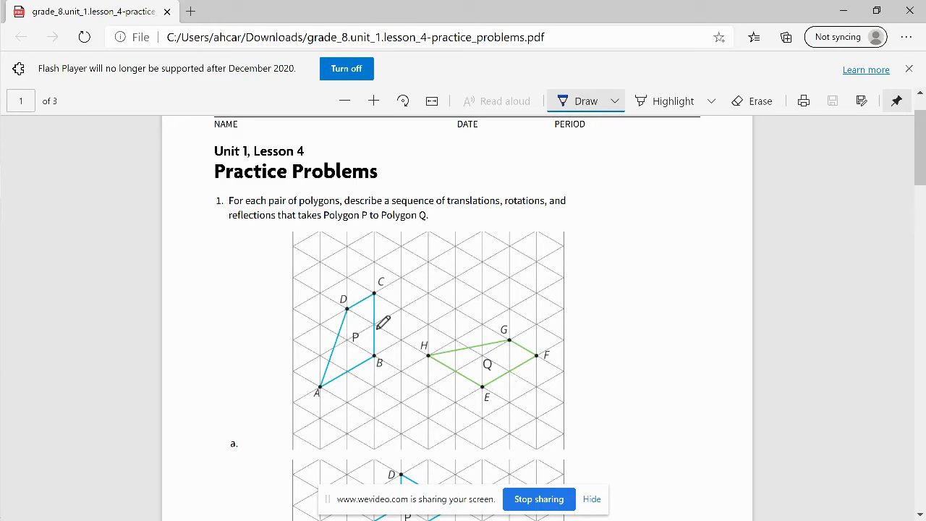
{"action": "left_click_drag", "start_coordinate": [378, 327], "coordinate": [475, 331]}
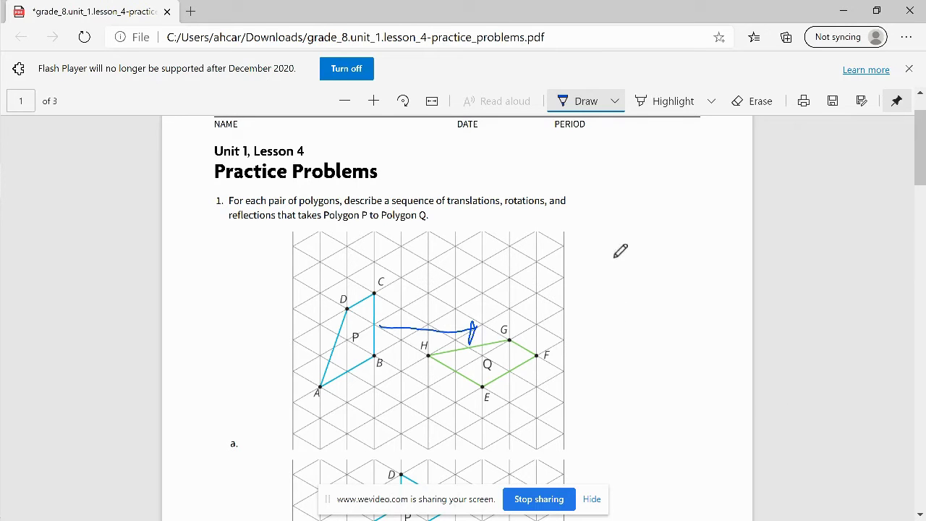
{"action": "mouse_move", "coordinate": [593, 251]}
{"action": "left_mouse_down"}
{"action": "mouse_move", "coordinate": [607, 251]}
{"action": "mouse_move", "coordinate": [621, 276]}
{"action": "left_mouse_up"}
{"action": "left_click_drag", "start_coordinate": [645, 234], "coordinate": [681, 281]}
{"action": "left_click_drag", "start_coordinate": [674, 239], "coordinate": [654, 280]}
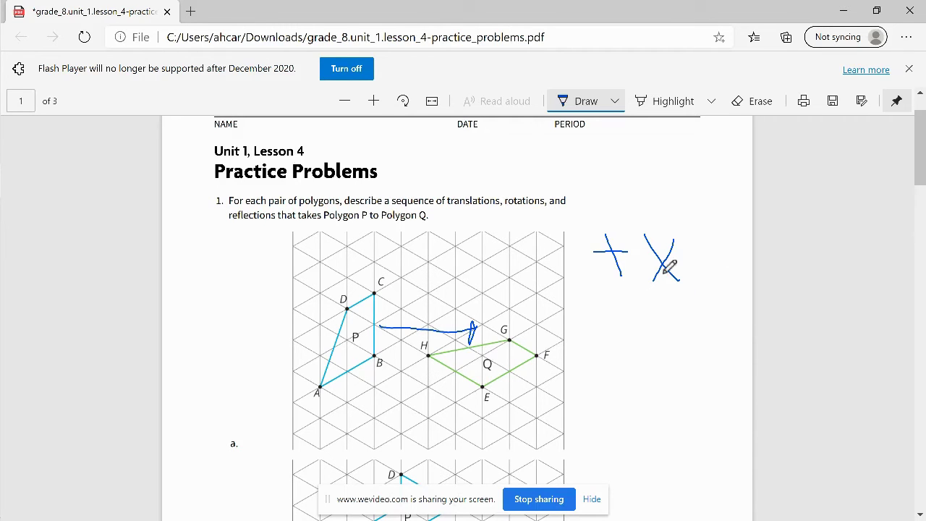
Write "+4" above the "+x" note beside problem 1a
{"action": "mouse_move", "coordinate": [581, 185]}
{"action": "left_mouse_down"}
{"action": "mouse_move", "coordinate": [616, 184]}
{"action": "mouse_move", "coordinate": [606, 220]}
{"action": "left_mouse_up"}
{"action": "left_click_drag", "start_coordinate": [658, 152], "coordinate": [656, 204]}
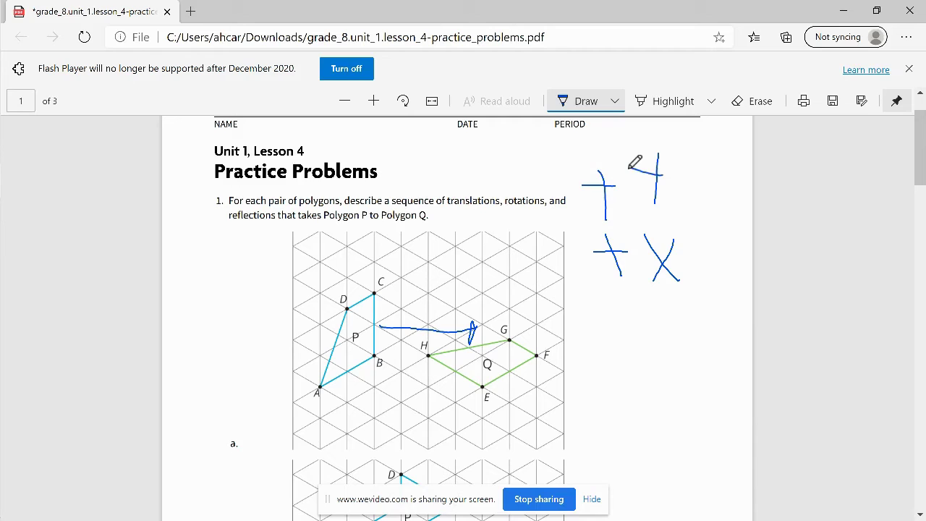
{"action": "left_click_drag", "start_coordinate": [645, 141], "coordinate": [664, 175]}
Erase the arrow drawn between the polygons in problem 1a and add "-2" after the "+4" note
{"action": "mouse_move", "coordinate": [428, 385]}
{"action": "left_mouse_down"}
{"action": "mouse_move", "coordinate": [469, 289]}
{"action": "mouse_move", "coordinate": [510, 265]}
{"action": "mouse_move", "coordinate": [503, 348]}
{"action": "mouse_move", "coordinate": [417, 383]}
{"action": "left_mouse_up"}
{"action": "left_click", "coordinate": [745, 101]}
{"action": "left_click_drag", "start_coordinate": [507, 271], "coordinate": [488, 320]}
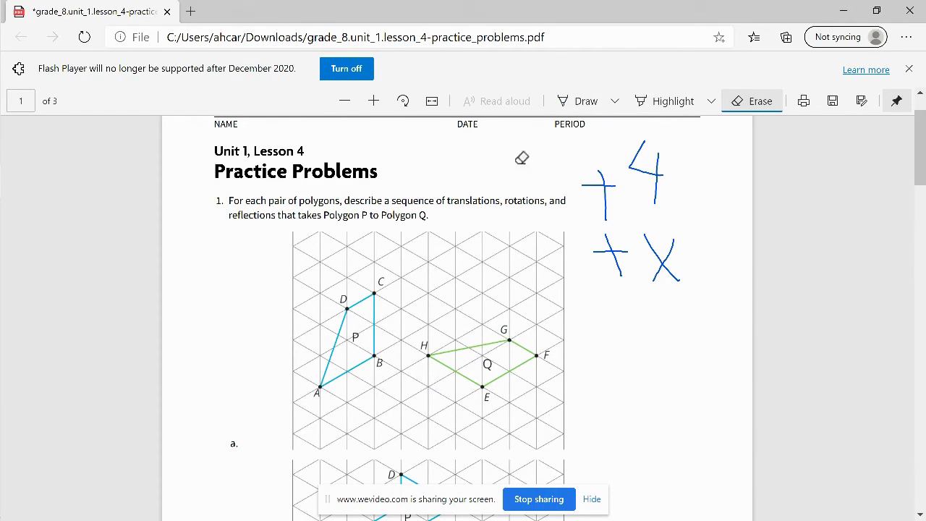
{"action": "left_click", "coordinate": [583, 101]}
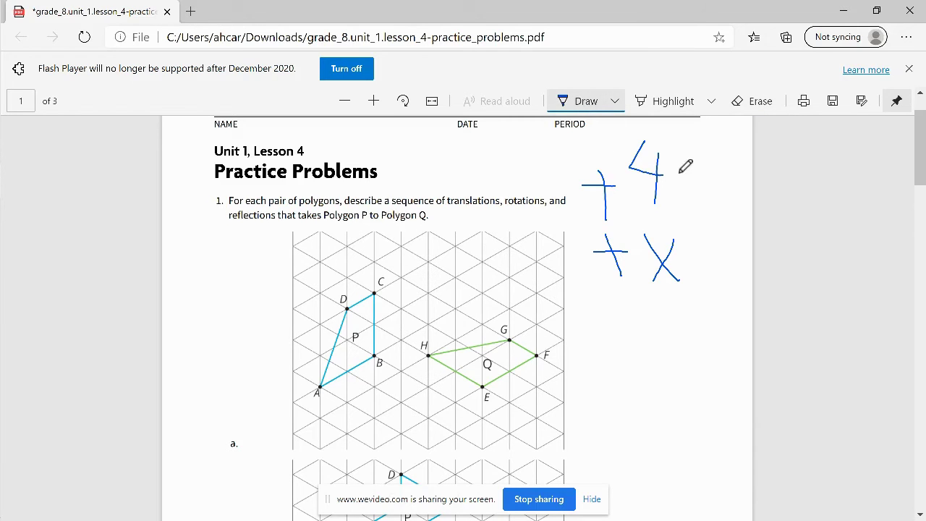
{"action": "mouse_move", "coordinate": [679, 171]}
{"action": "left_mouse_down"}
{"action": "mouse_move", "coordinate": [706, 171]}
{"action": "mouse_move", "coordinate": [727, 207]}
{"action": "left_mouse_up"}
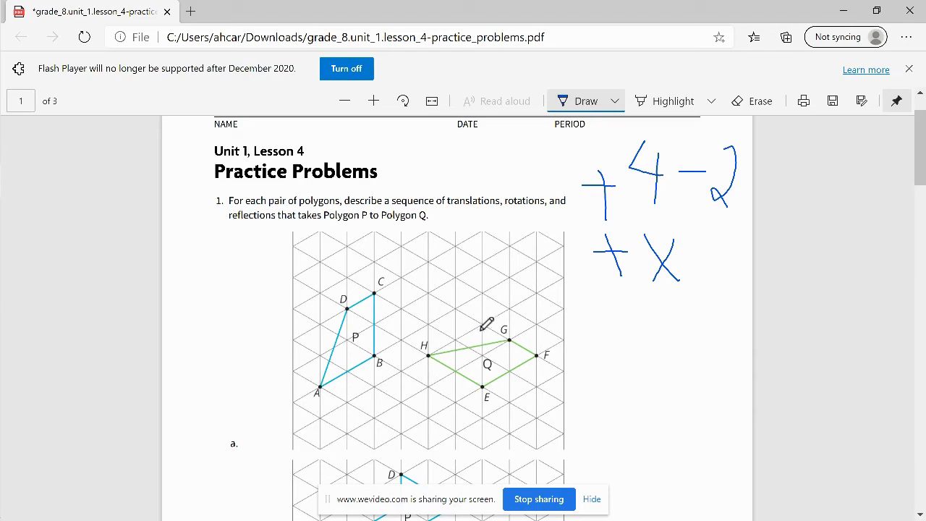
Sketch the shifted copy of polygon P over polygon Q and write "90 CW" with a curved rotation arrow beside the grid
{"action": "mouse_move", "coordinate": [481, 328]}
{"action": "left_mouse_down"}
{"action": "mouse_move", "coordinate": [440, 392]}
{"action": "mouse_move", "coordinate": [514, 365]}
{"action": "left_mouse_up"}
{"action": "mouse_move", "coordinate": [487, 322]}
{"action": "left_mouse_down"}
{"action": "mouse_move", "coordinate": [526, 314]}
{"action": "mouse_move", "coordinate": [504, 364]}
{"action": "left_mouse_up"}
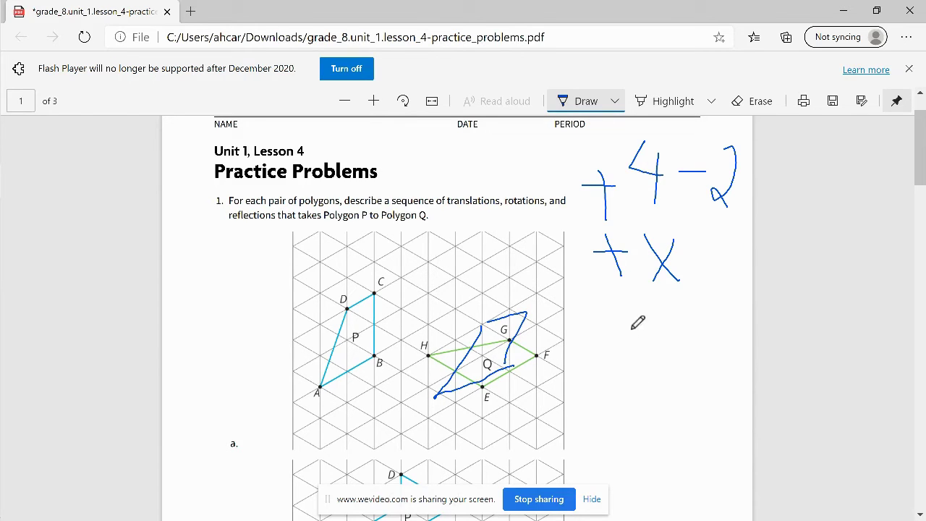
{"action": "mouse_move", "coordinate": [606, 328]}
{"action": "left_mouse_down"}
{"action": "mouse_move", "coordinate": [674, 340]}
{"action": "mouse_move", "coordinate": [688, 326]}
{"action": "left_mouse_up"}
{"action": "mouse_move", "coordinate": [616, 343]}
{"action": "left_mouse_down"}
{"action": "mouse_move", "coordinate": [611, 362]}
{"action": "mouse_move", "coordinate": [624, 333]}
{"action": "mouse_move", "coordinate": [627, 395]}
{"action": "left_mouse_up"}
{"action": "mouse_move", "coordinate": [660, 334]}
{"action": "left_mouse_down"}
{"action": "mouse_move", "coordinate": [646, 384]}
{"action": "mouse_move", "coordinate": [647, 349]}
{"action": "mouse_move", "coordinate": [661, 333]}
{"action": "left_mouse_up"}
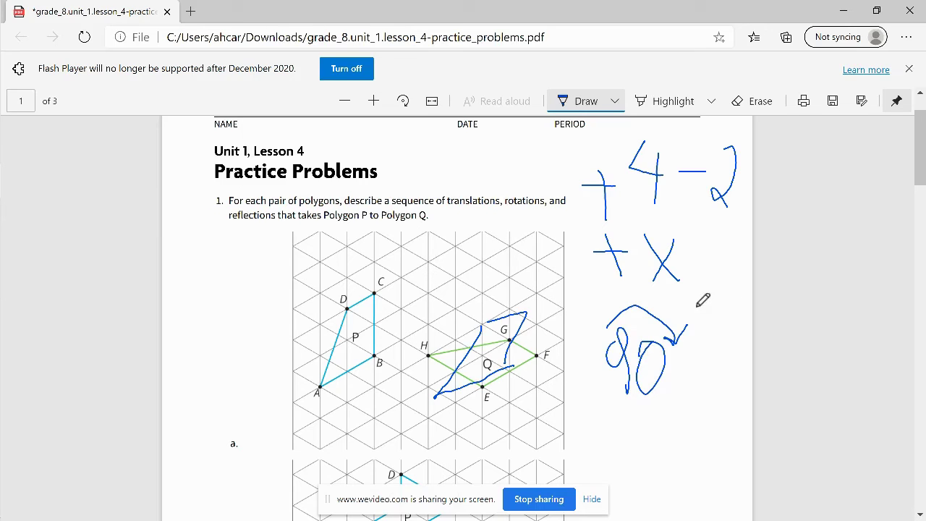
{"action": "mouse_move", "coordinate": [703, 286]}
{"action": "left_mouse_down"}
{"action": "mouse_move", "coordinate": [681, 319]}
{"action": "mouse_move", "coordinate": [721, 318]}
{"action": "mouse_move", "coordinate": [742, 292]}
{"action": "left_mouse_up"}
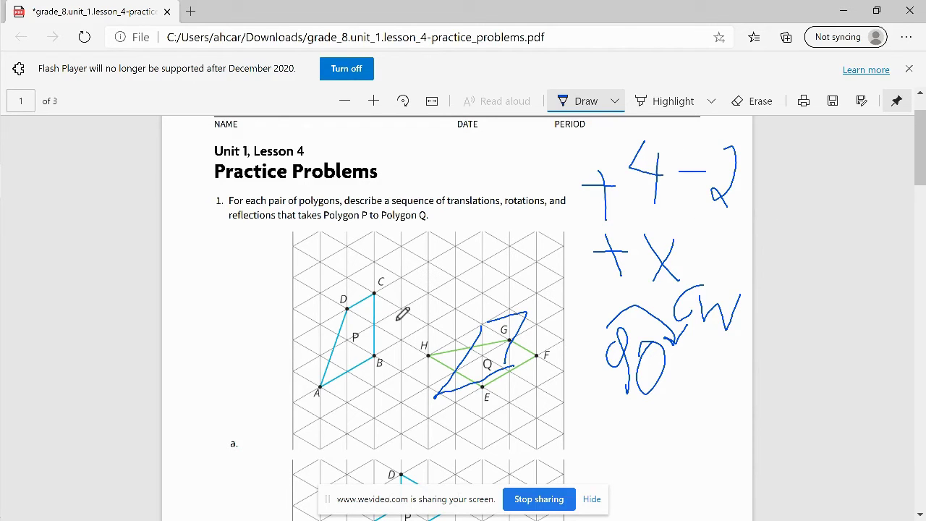
Draw a rightward arrow labelled 4 and a downward arrow labelled 2 between the polygons of problem 1a
{"action": "mouse_move", "coordinate": [398, 293]}
{"action": "left_mouse_down"}
{"action": "mouse_move", "coordinate": [503, 291]}
{"action": "mouse_move", "coordinate": [492, 275]}
{"action": "mouse_move", "coordinate": [447, 297]}
{"action": "mouse_move", "coordinate": [449, 283]}
{"action": "mouse_move", "coordinate": [430, 333]}
{"action": "mouse_move", "coordinate": [458, 331]}
{"action": "mouse_move", "coordinate": [444, 342]}
{"action": "left_mouse_up"}
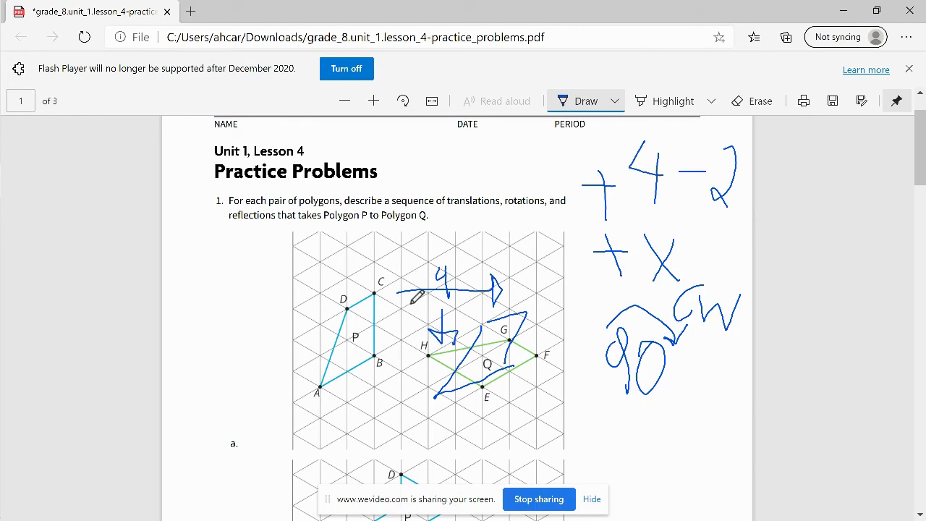
{"action": "left_click_drag", "start_coordinate": [414, 307], "coordinate": [434, 324]}
In problem 1b, draw a rightward arrow from polygon P and write "+2" beside the grid
{"action": "scroll", "coordinate": [586, 448], "scroll_direction": "down", "scroll_amount": 5}
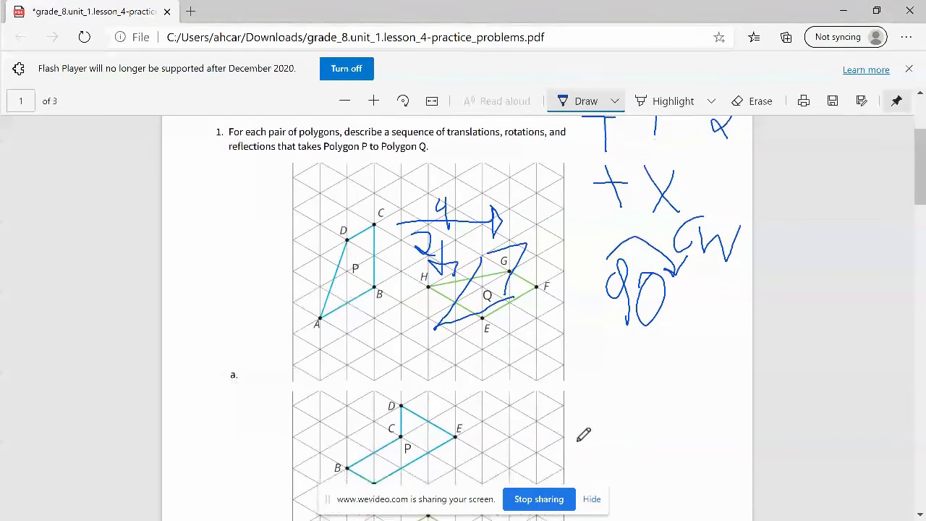
{"action": "scroll", "coordinate": [584, 428], "scroll_direction": "down", "scroll_amount": 2}
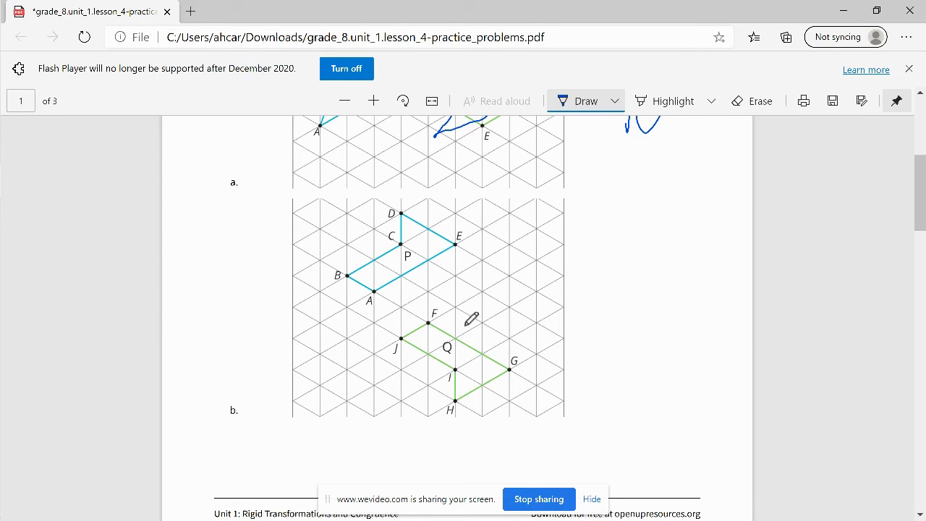
{"action": "mouse_move", "coordinate": [417, 275]}
{"action": "left_mouse_down"}
{"action": "mouse_move", "coordinate": [492, 266]}
{"action": "mouse_move", "coordinate": [485, 254]}
{"action": "mouse_move", "coordinate": [490, 268]}
{"action": "left_mouse_up"}
{"action": "mouse_move", "coordinate": [581, 215]}
{"action": "left_mouse_down"}
{"action": "mouse_move", "coordinate": [638, 208]}
{"action": "mouse_move", "coordinate": [619, 233]}
{"action": "left_mouse_up"}
{"action": "left_click_drag", "start_coordinate": [643, 202], "coordinate": [675, 246]}
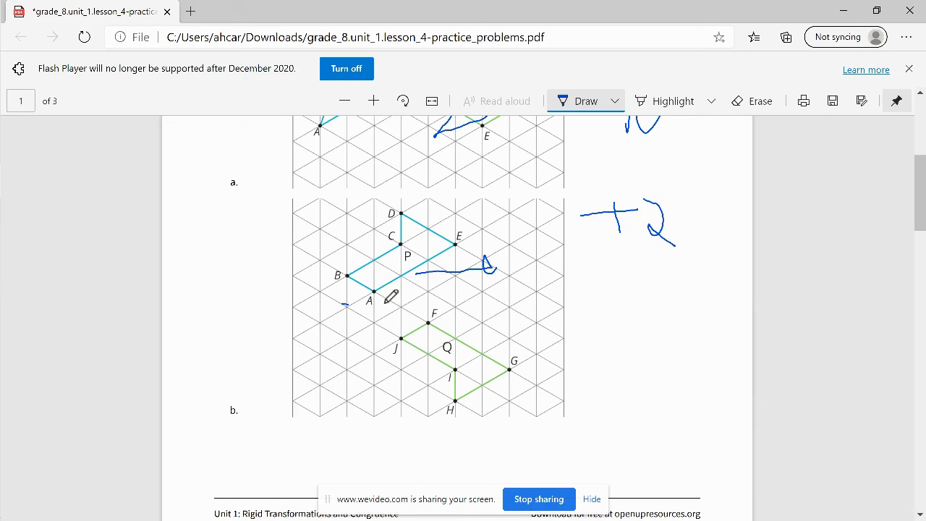
Draw a dashed horizontal reflection line between polygons P and Q in problem 1b and complete the note as "+2, 0"
{"action": "mouse_move", "coordinate": [385, 303]}
{"action": "left_mouse_down"}
{"action": "mouse_move", "coordinate": [516, 300]}
{"action": "mouse_move", "coordinate": [464, 302]}
{"action": "left_mouse_up"}
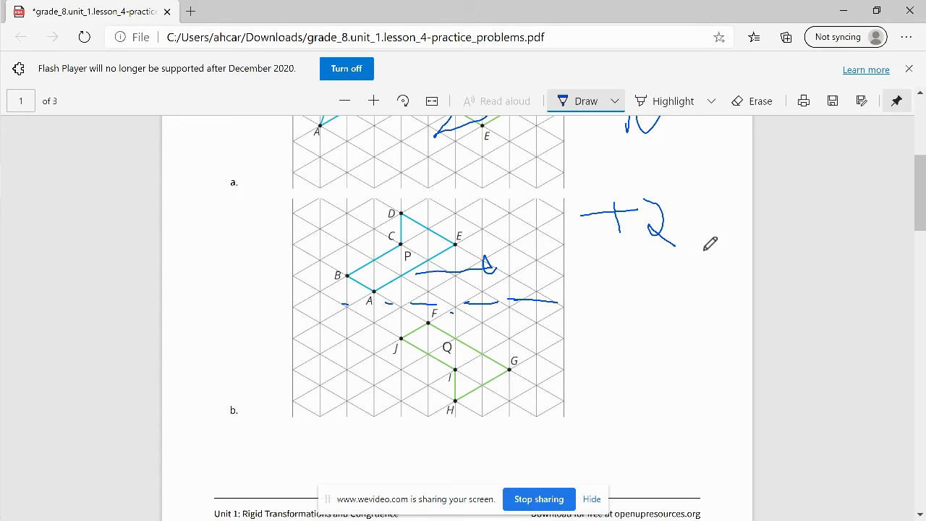
{"action": "left_click_drag", "start_coordinate": [699, 244], "coordinate": [697, 263]}
{"action": "left_click_drag", "start_coordinate": [722, 217], "coordinate": [721, 219]}
Write "reflect" below the "+2, 0" note and extend the dashed reflection line across the grid of problem 1b
{"action": "mouse_move", "coordinate": [585, 319]}
{"action": "left_mouse_down"}
{"action": "mouse_move", "coordinate": [588, 298]}
{"action": "mouse_move", "coordinate": [646, 325]}
{"action": "left_mouse_up"}
{"action": "mouse_move", "coordinate": [675, 291]}
{"action": "left_mouse_down"}
{"action": "mouse_move", "coordinate": [650, 320]}
{"action": "mouse_move", "coordinate": [687, 308]}
{"action": "mouse_move", "coordinate": [696, 313]}
{"action": "mouse_move", "coordinate": [691, 336]}
{"action": "left_mouse_up"}
{"action": "mouse_move", "coordinate": [704, 299]}
{"action": "left_mouse_down"}
{"action": "mouse_move", "coordinate": [701, 336]}
{"action": "mouse_move", "coordinate": [742, 320]}
{"action": "left_mouse_up"}
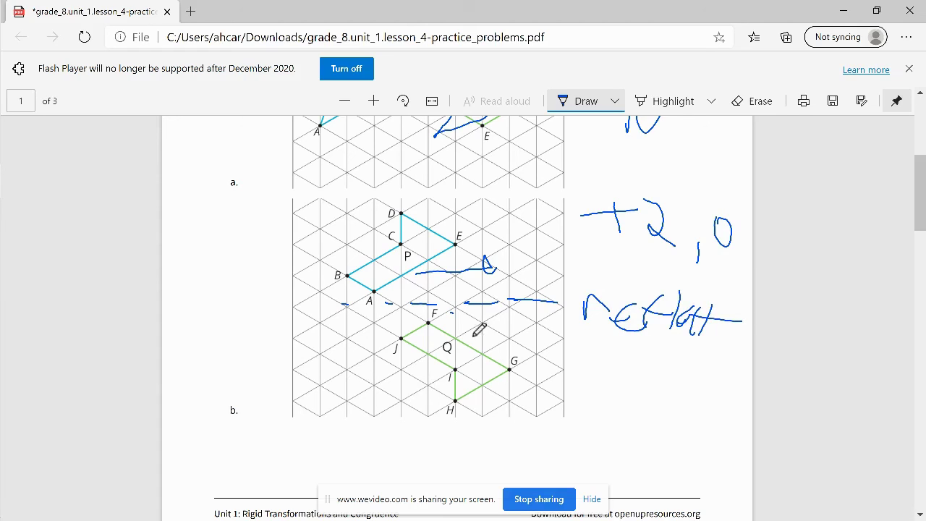
{"action": "left_click_drag", "start_coordinate": [274, 299], "coordinate": [511, 307]}
Look over the remaining worksheet problems on pages 2 and 3, and return to the annotated problem 1
{"action": "scroll", "coordinate": [548, 409], "scroll_direction": "down", "scroll_amount": 5}
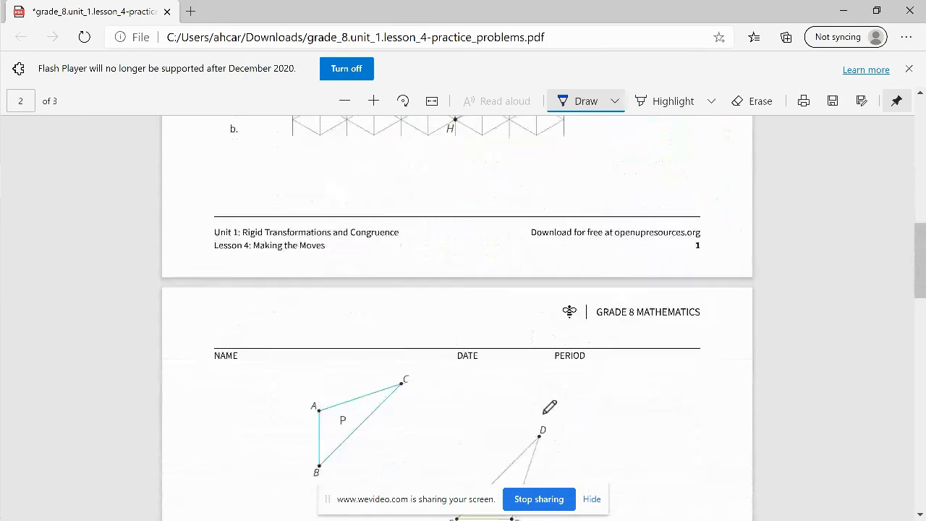
{"action": "scroll", "coordinate": [549, 408], "scroll_direction": "down", "scroll_amount": 2}
{"action": "scroll", "coordinate": [546, 408], "scroll_direction": "down", "scroll_amount": 3}
{"action": "scroll", "coordinate": [546, 408], "scroll_direction": "down", "scroll_amount": 1}
{"action": "scroll", "coordinate": [545, 408], "scroll_direction": "down", "scroll_amount": 7}
{"action": "scroll", "coordinate": [546, 407], "scroll_direction": "up", "scroll_amount": 11}
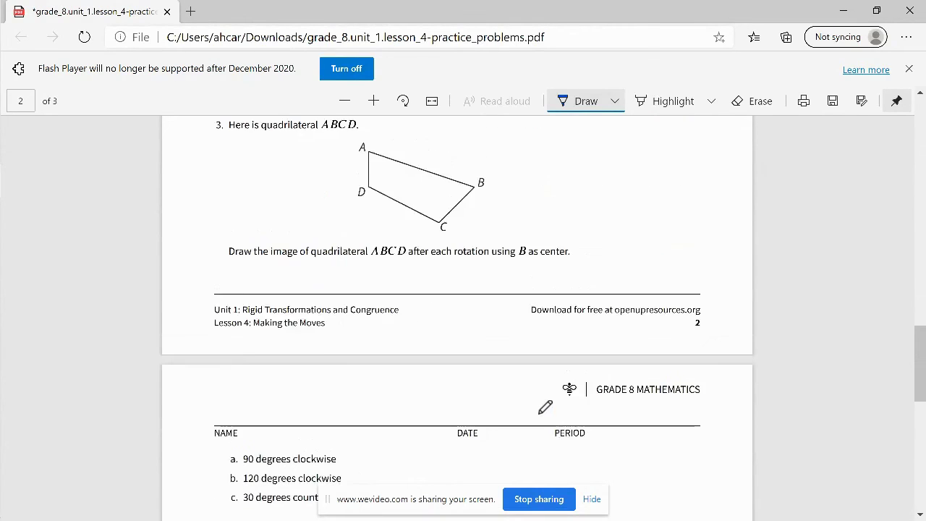
{"action": "scroll", "coordinate": [546, 407], "scroll_direction": "up", "scroll_amount": 9}
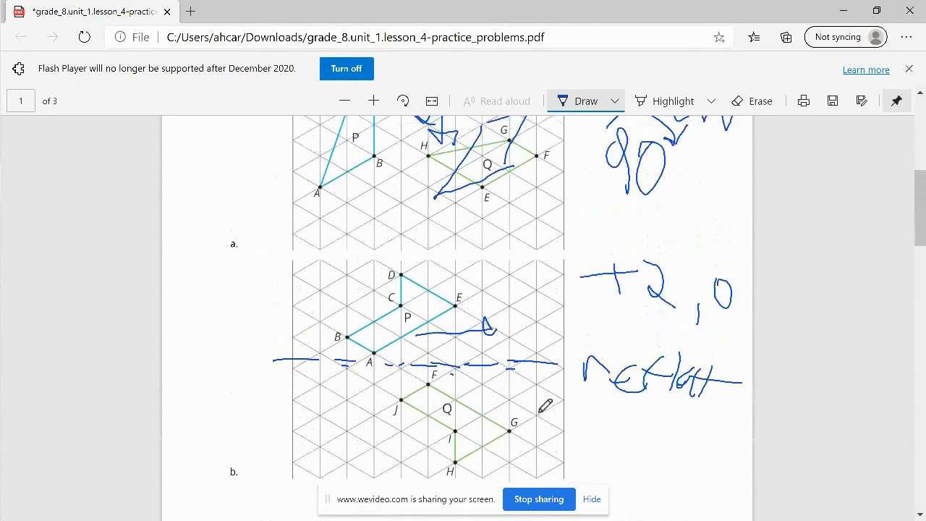
On page 2, mark part c, sketch ABCD's reflection across line ℓ in problem 2, underline "Draw the image" and circle number 3
{"action": "scroll", "coordinate": [545, 408], "scroll_direction": "down", "scroll_amount": 8}
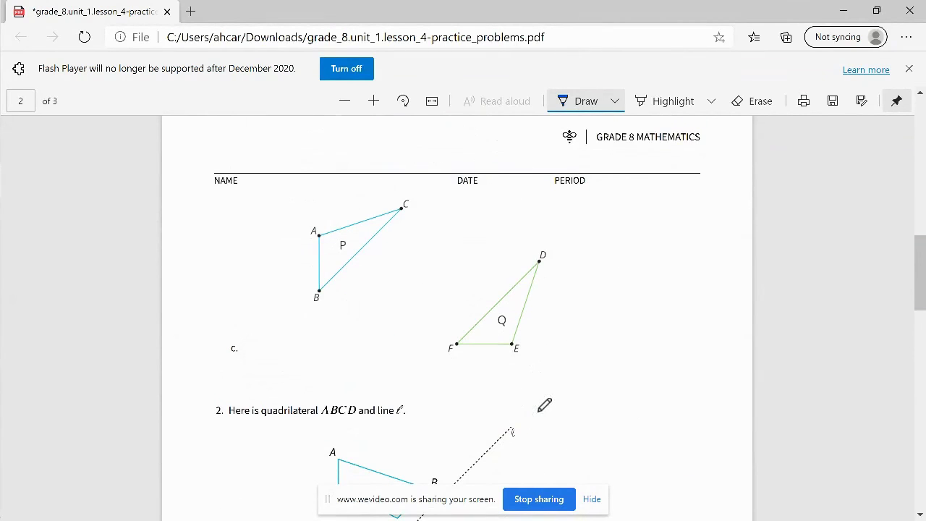
{"action": "scroll", "coordinate": [537, 406], "scroll_direction": "down", "scroll_amount": 3}
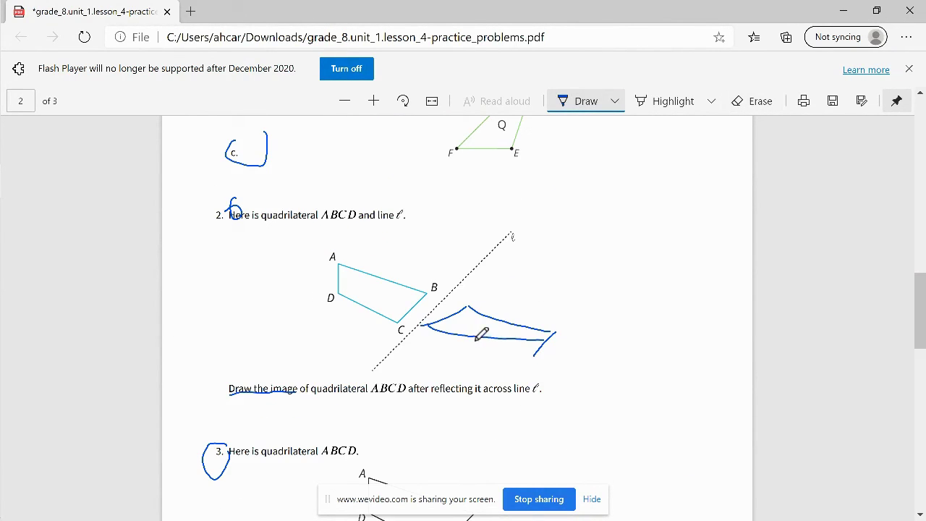
{"action": "scroll", "coordinate": [484, 326], "scroll_direction": "down", "scroll_amount": 3}
{"action": "scroll", "coordinate": [476, 322], "scroll_direction": "down", "scroll_amount": 4}
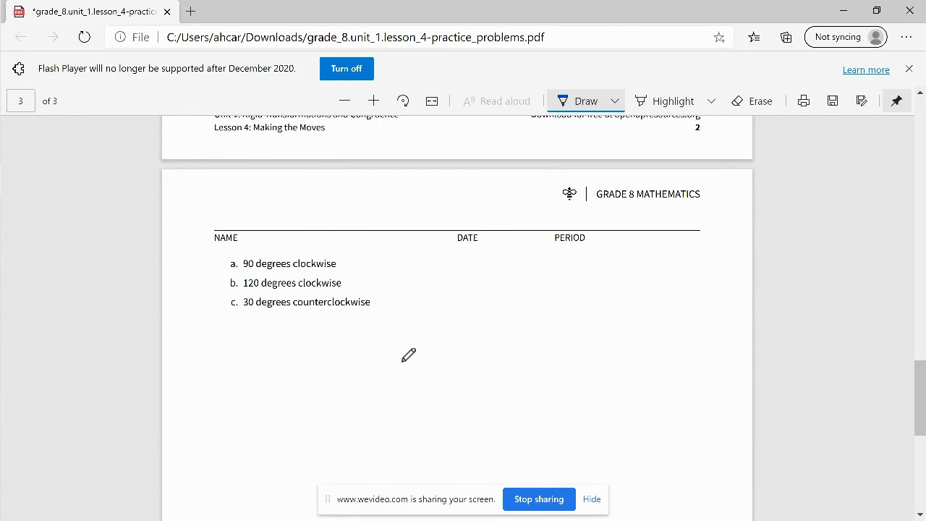
{"action": "scroll", "coordinate": [408, 355], "scroll_direction": "up", "scroll_amount": 5}
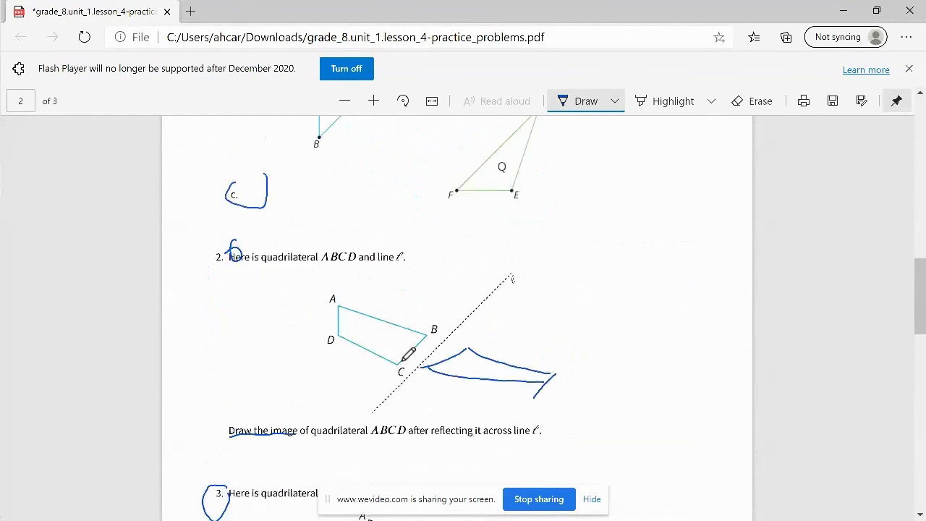
{"action": "scroll", "coordinate": [409, 354], "scroll_direction": "up", "scroll_amount": 1}
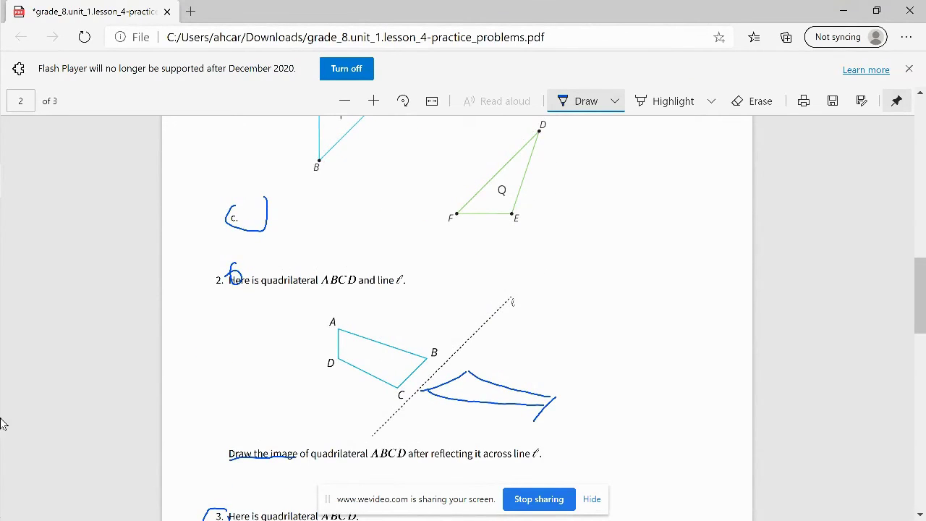